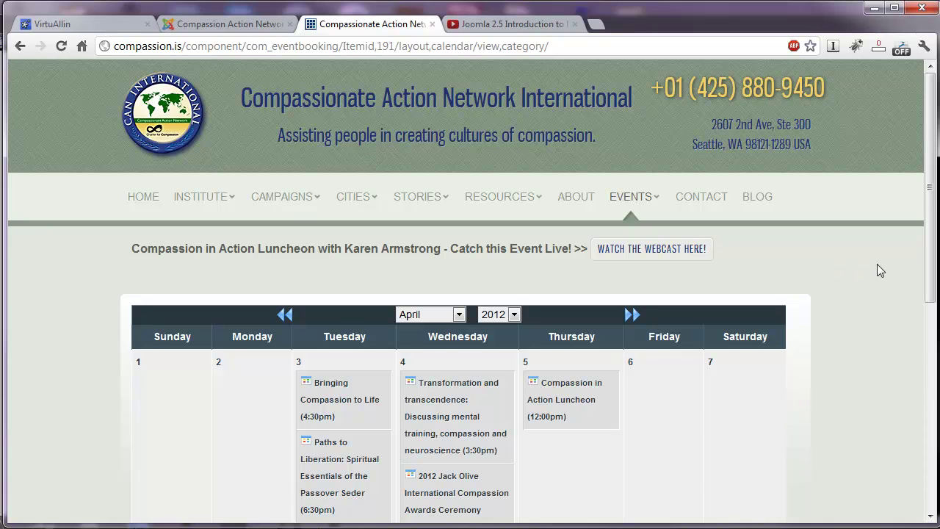
Open the Bringing Compassion to Life event from the April 2012 calendar, then switch to the admin dashboard
{"action": "scroll", "coordinate": [449, 179], "scroll_direction": "down", "scroll_amount": 3}
{"action": "left_click", "coordinate": [316, 166]}
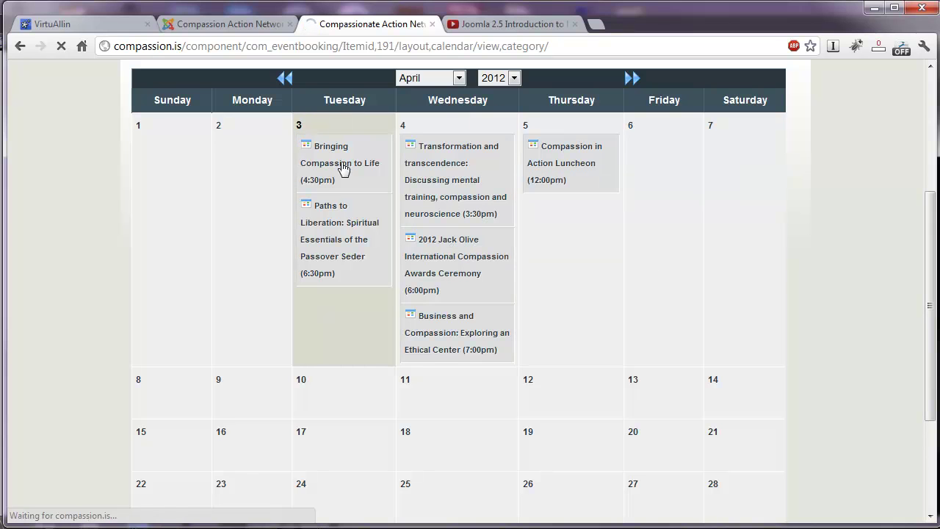
{"action": "key", "text": "ctrl+shift+Tab"}
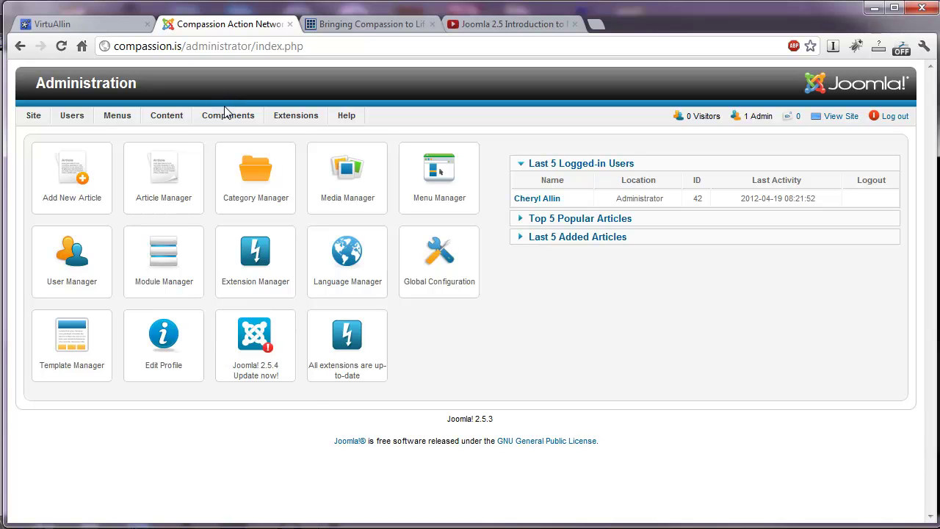
Open Components > Event Booking and scroll through the April 2012 events in Event Management
{"action": "mouse_move", "coordinate": [221, 115]}
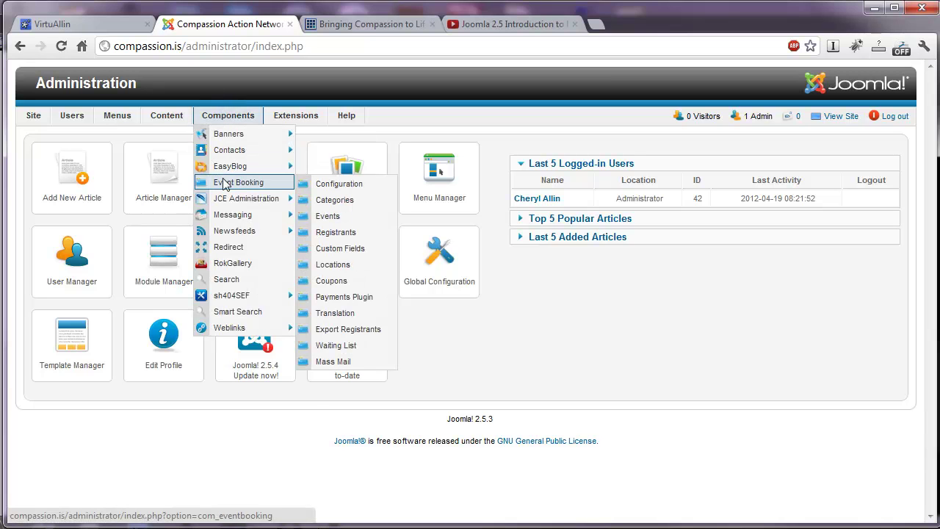
{"action": "left_click", "coordinate": [231, 186]}
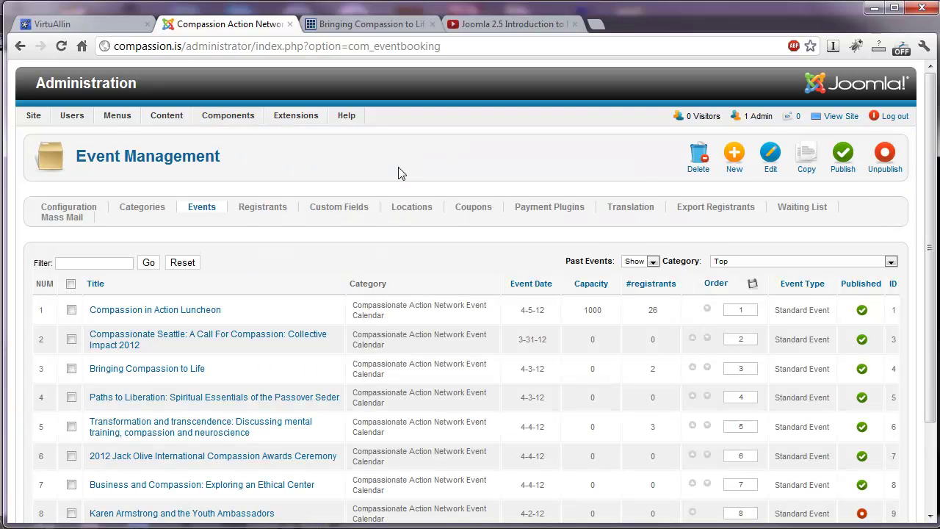
{"action": "left_click_drag", "start_coordinate": [930, 204], "coordinate": [930, 288]}
{"action": "scroll", "coordinate": [413, 175], "scroll_direction": "up", "scroll_amount": 2}
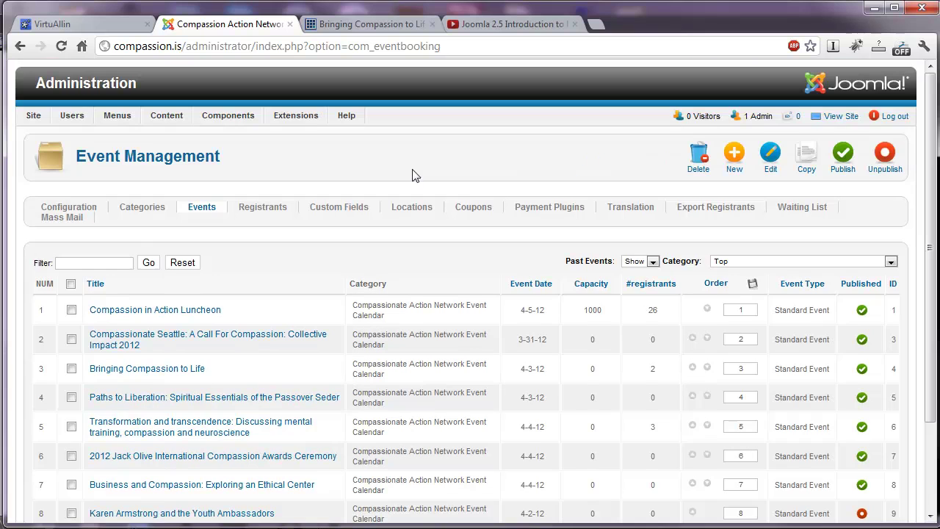
Show the seven-venue Locations list and start a new location, focusing its Name field
{"action": "left_click", "coordinate": [413, 208]}
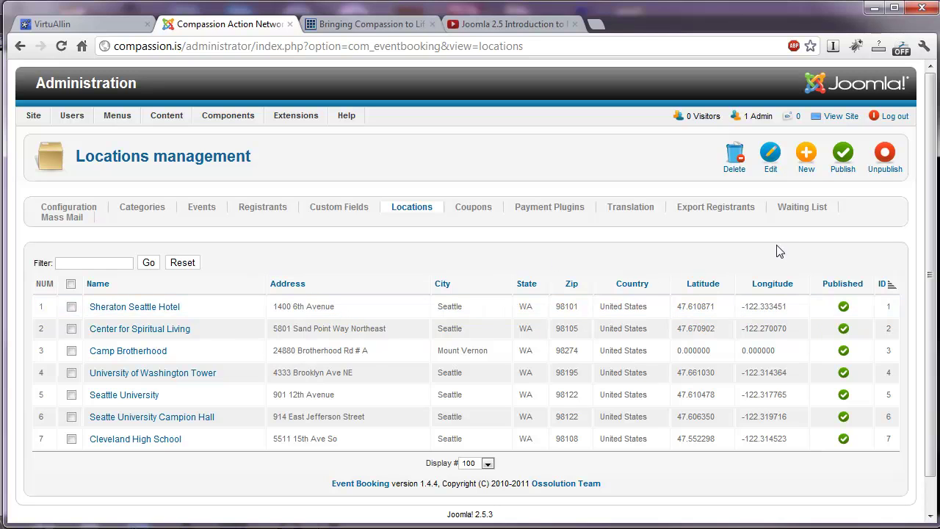
{"action": "left_click", "coordinate": [806, 155]}
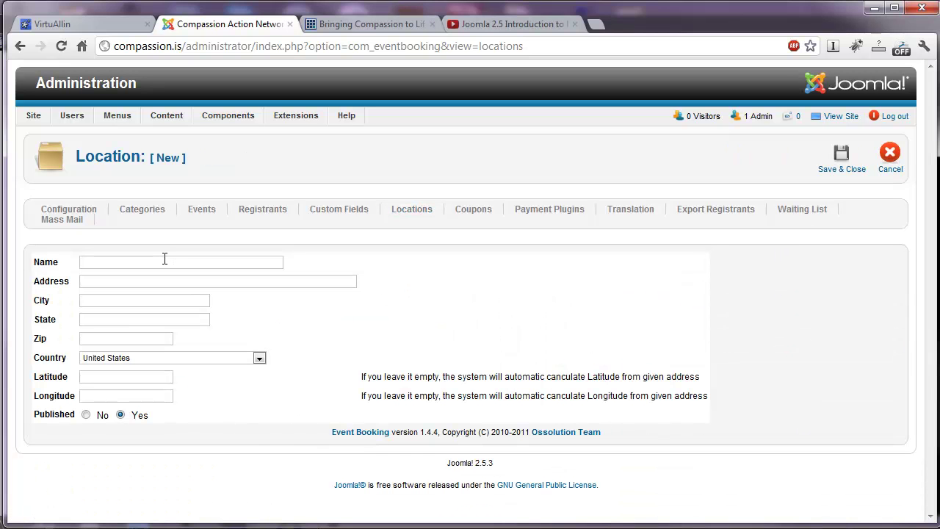
{"action": "left_click", "coordinate": [164, 260]}
Discard the new location, view the single-category Category Management list, and start a new category
{"action": "left_click", "coordinate": [412, 209]}
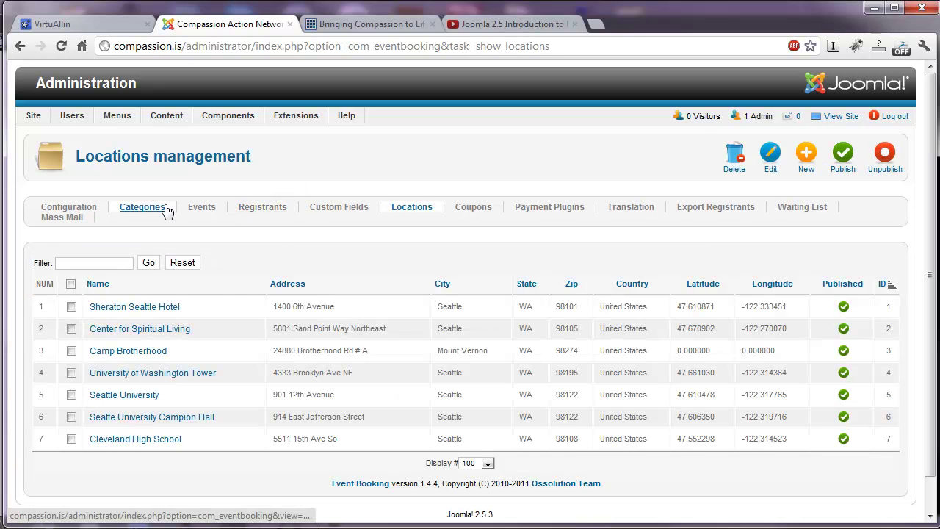
{"action": "left_click", "coordinate": [138, 209]}
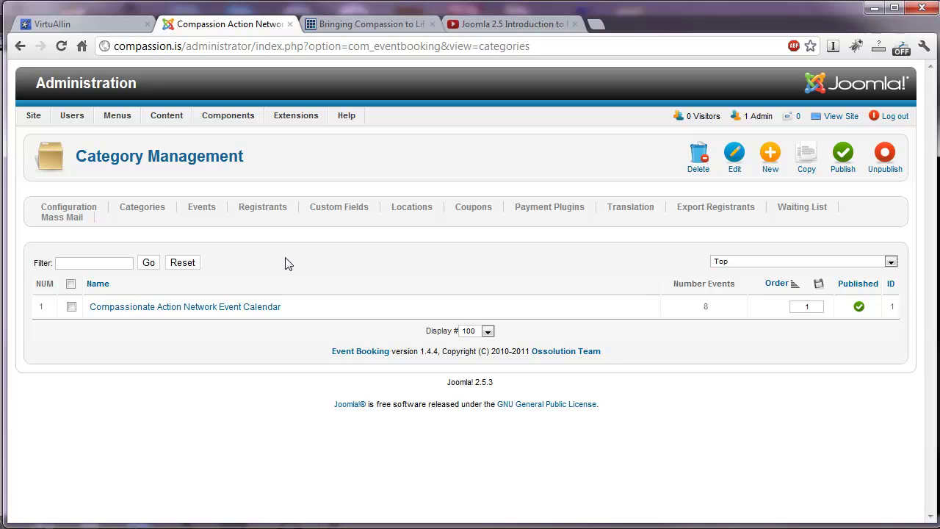
{"action": "left_click", "coordinate": [771, 161]}
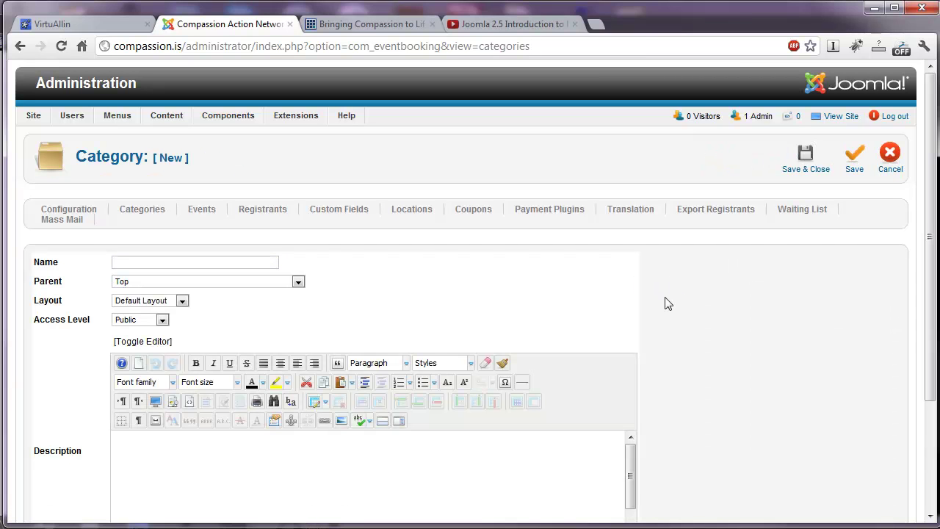
Check the category Layout options, keep Default Layout, scroll the form, and cancel unsaved
{"action": "left_click", "coordinate": [182, 300]}
{"action": "left_click", "coordinate": [230, 312]}
{"action": "scroll", "coordinate": [711, 341], "scroll_direction": "down", "scroll_amount": 3}
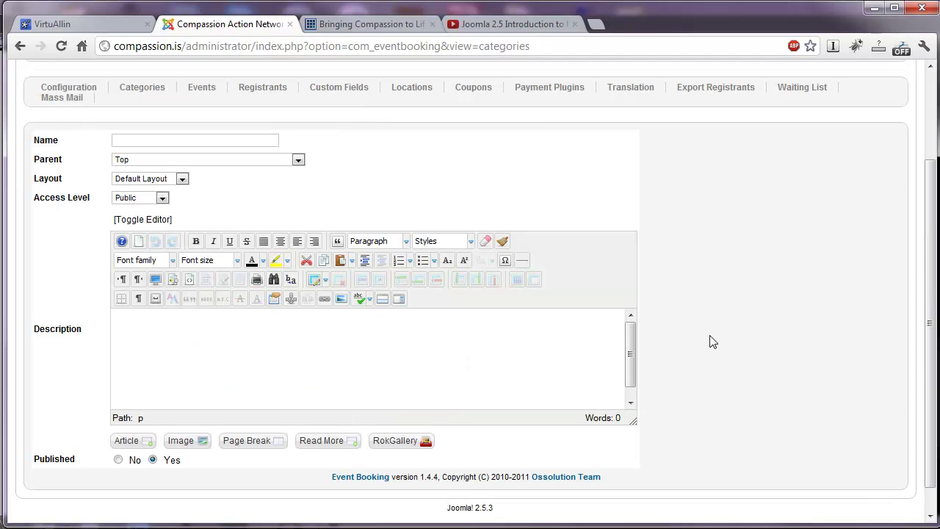
{"action": "scroll", "coordinate": [712, 342], "scroll_direction": "up", "scroll_amount": 3}
{"action": "left_click", "coordinate": [890, 155]}
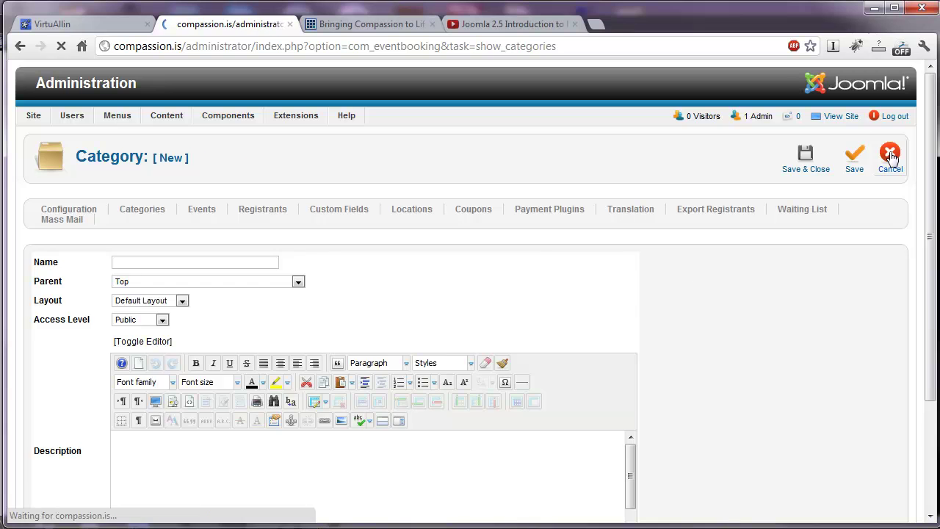
Open Compassion in Action Luncheon for editing and review its basic information, including maximum group registrants
{"action": "scroll", "coordinate": [293, 254], "scroll_direction": "down", "scroll_amount": 3}
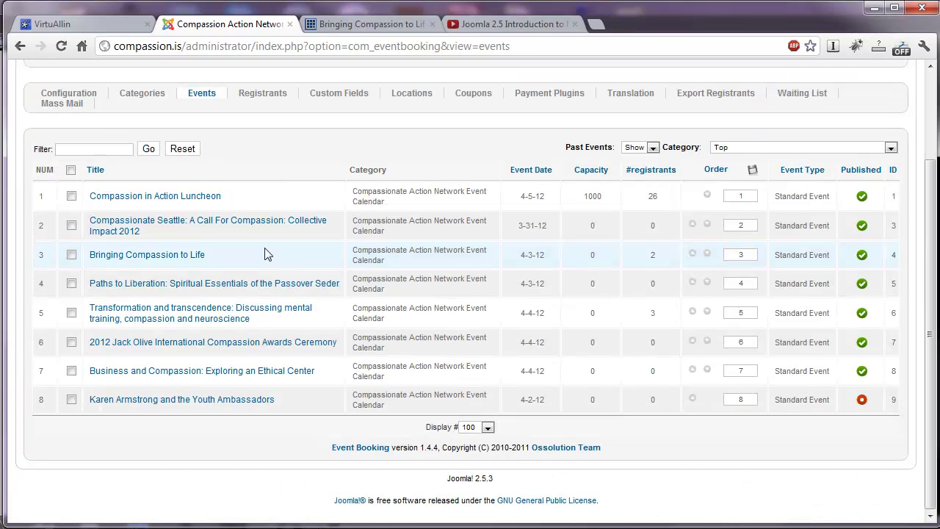
{"action": "left_click", "coordinate": [170, 196]}
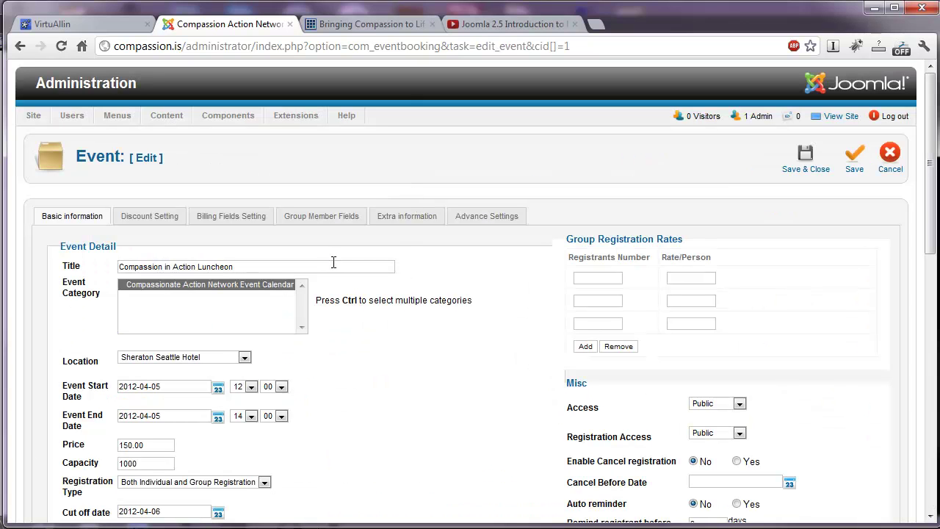
{"action": "scroll", "coordinate": [381, 325], "scroll_direction": "down", "scroll_amount": 3}
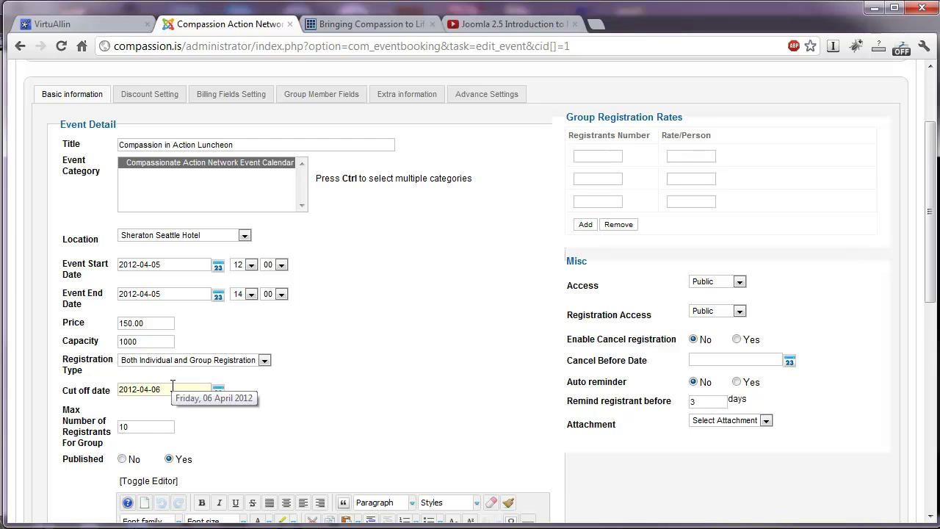
{"action": "left_click", "coordinate": [160, 427]}
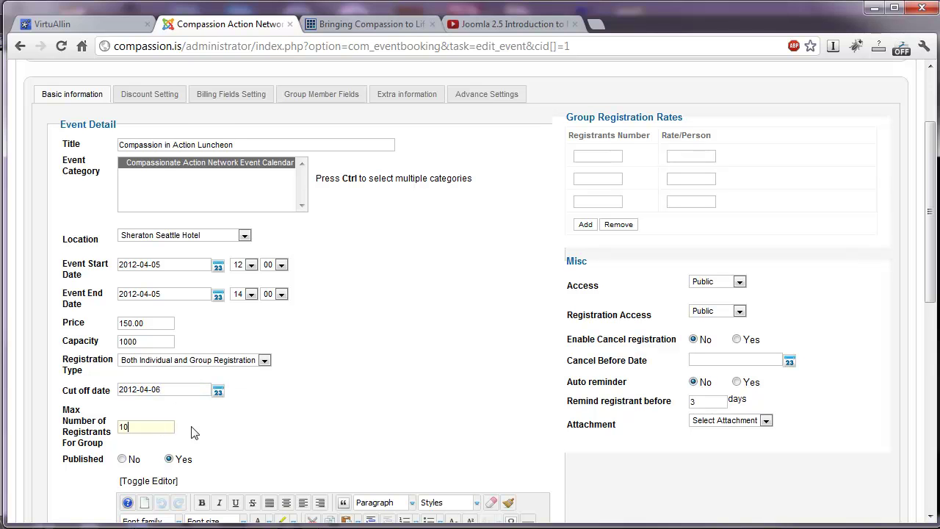
Scroll through the luncheon's Description editor and cancel-before date, then back to the top
{"action": "scroll", "coordinate": [369, 337], "scroll_direction": "down", "scroll_amount": 2}
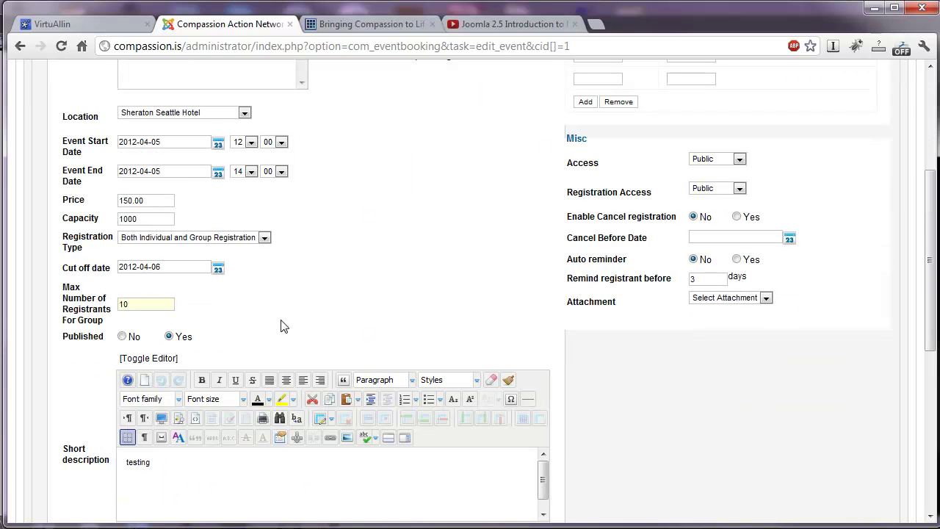
{"action": "scroll", "coordinate": [515, 330], "scroll_direction": "down", "scroll_amount": 6}
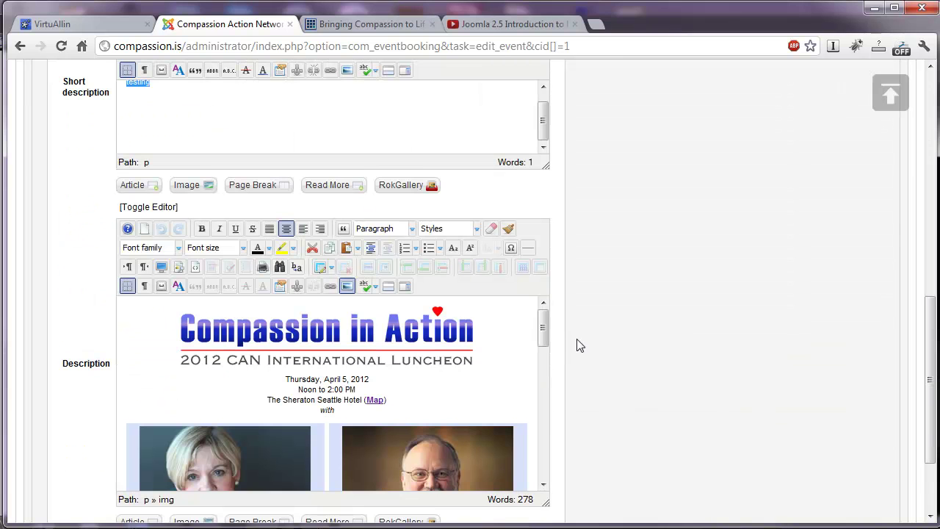
{"action": "left_click_drag", "start_coordinate": [545, 336], "coordinate": [534, 418]}
{"action": "scroll", "coordinate": [587, 331], "scroll_direction": "up", "scroll_amount": 7}
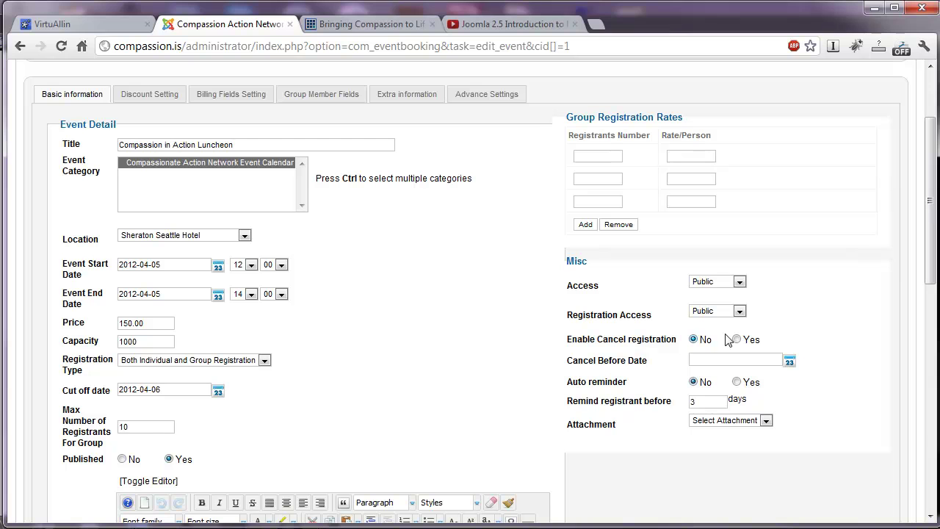
{"action": "left_click", "coordinate": [731, 359]}
{"action": "scroll", "coordinate": [783, 424], "scroll_direction": "up", "scroll_amount": 3}
View the luncheon's Discount Setting and Group Member Fields tabs, then its empty Extra information fields
{"action": "left_click", "coordinate": [149, 217]}
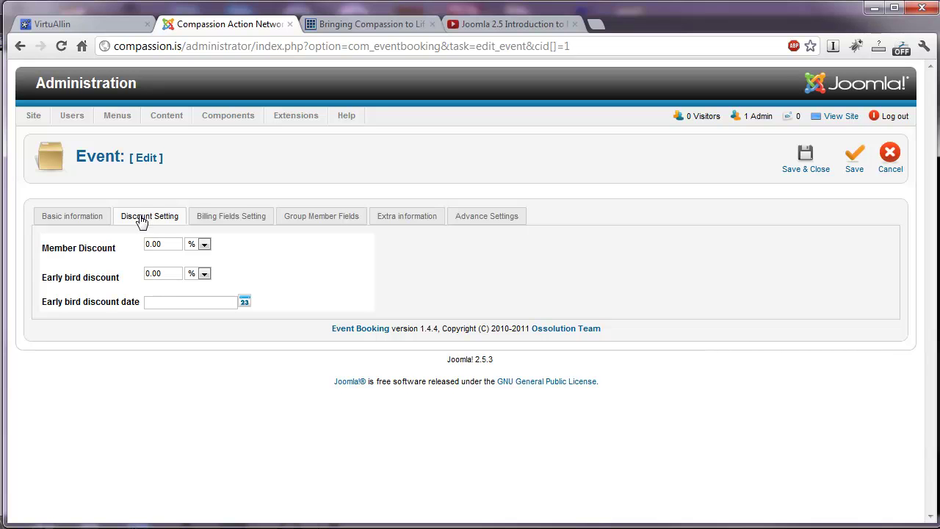
{"action": "left_click", "coordinate": [236, 216]}
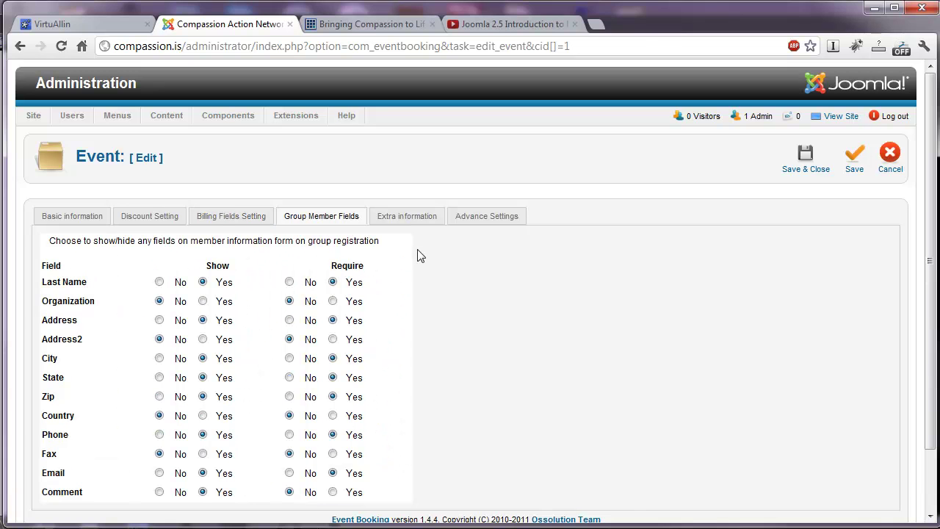
{"action": "scroll", "coordinate": [419, 254], "scroll_direction": "down", "scroll_amount": 2}
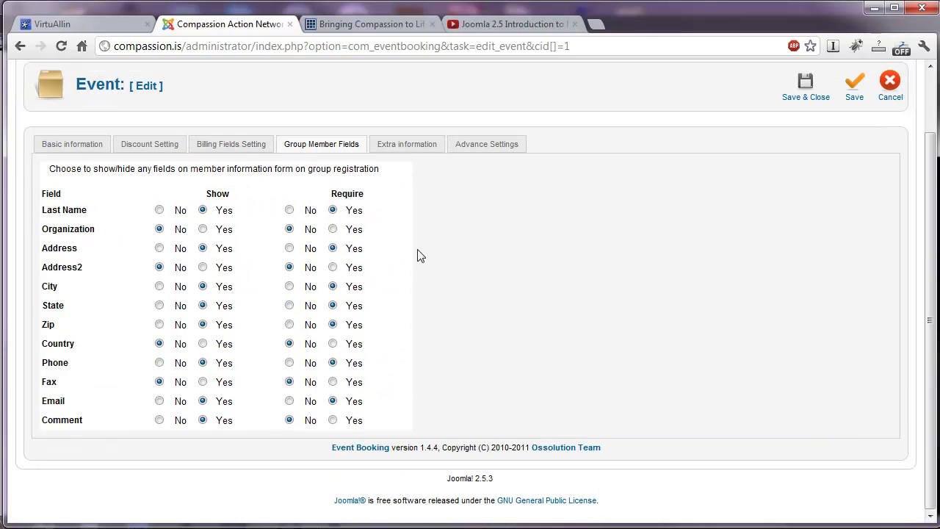
{"action": "left_click", "coordinate": [407, 144]}
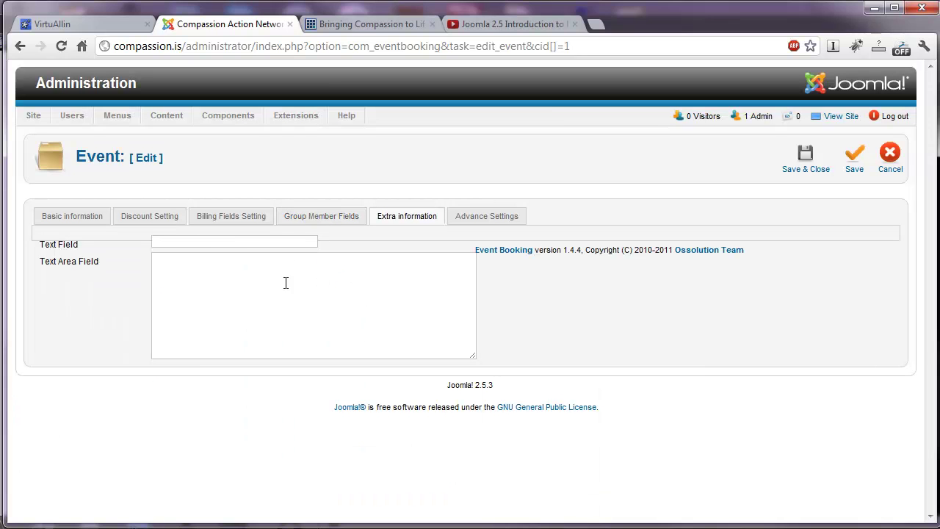
Review the luncheon's advanced payment and notification email settings
{"action": "left_click", "coordinate": [454, 219]}
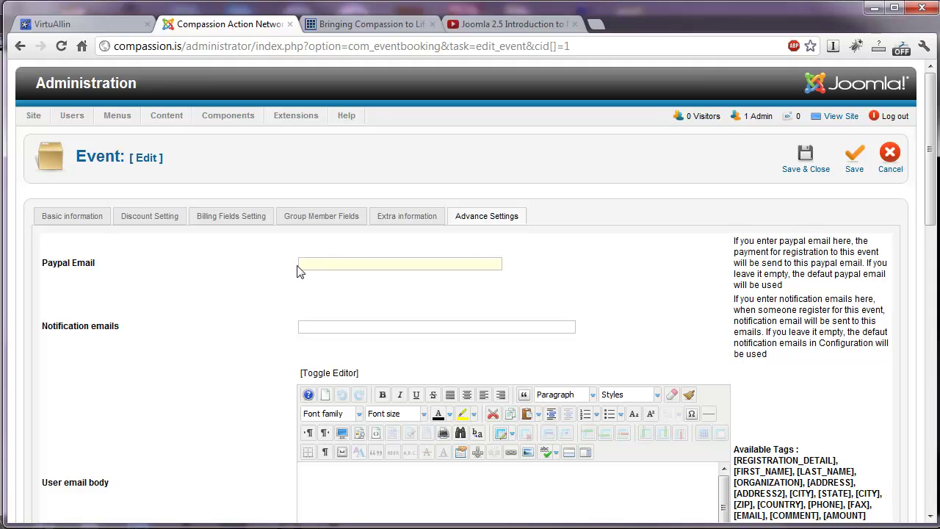
{"action": "left_click", "coordinate": [358, 328]}
{"action": "scroll", "coordinate": [258, 296], "scroll_direction": "down", "scroll_amount": 2}
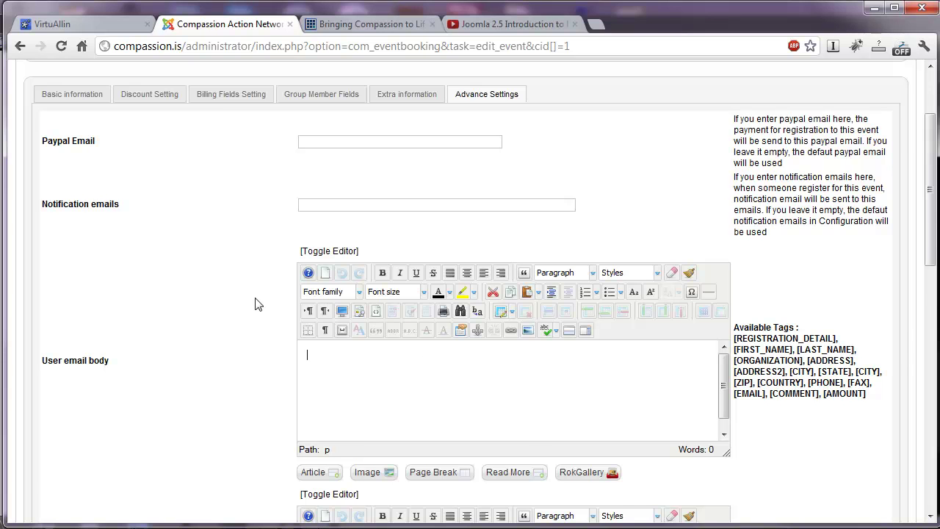
{"action": "scroll", "coordinate": [258, 303], "scroll_direction": "down", "scroll_amount": 4}
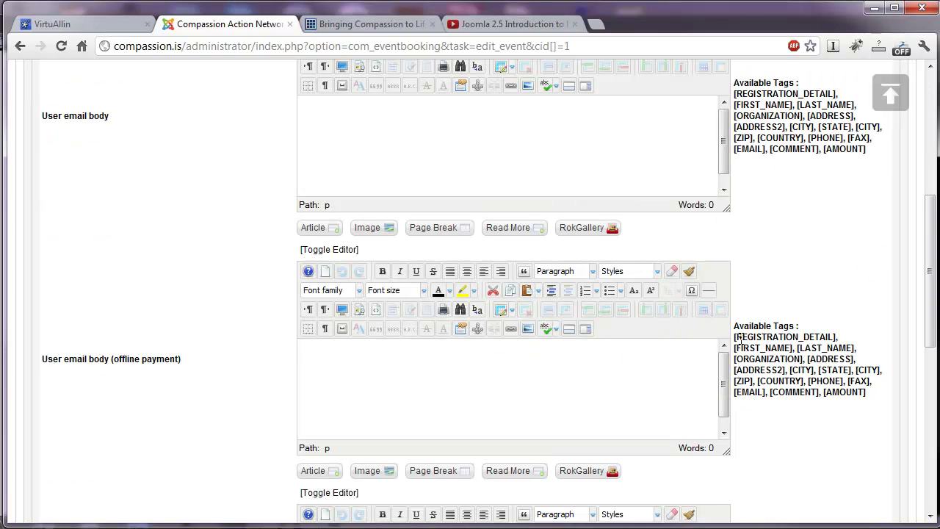
Highlight the REGISTRATION_DETAIL and FIRST_NAME email tags, then leave the edit form unsaved
{"action": "left_click_drag", "start_coordinate": [747, 339], "coordinate": [810, 338]}
{"action": "left_click_drag", "start_coordinate": [749, 348], "coordinate": [832, 349]}
{"action": "scroll", "coordinate": [789, 353], "scroll_direction": "down", "scroll_amount": 2}
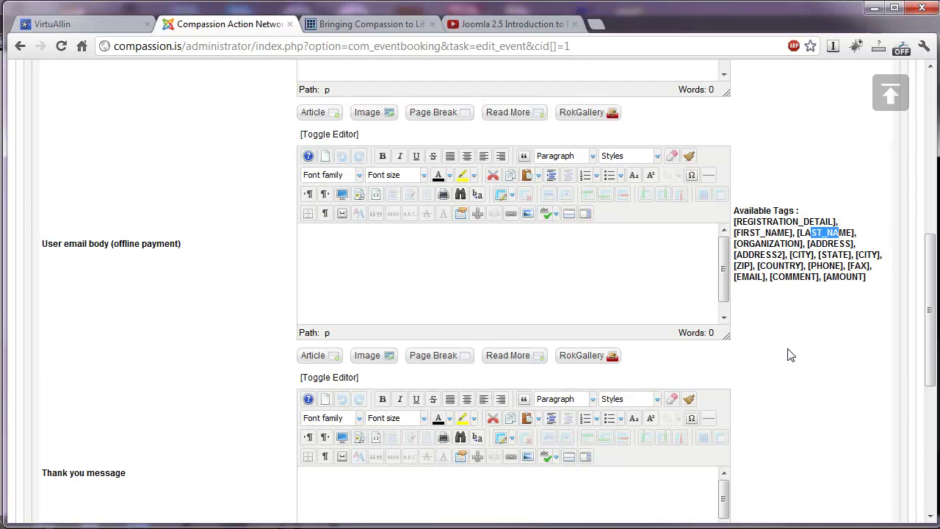
{"action": "scroll", "coordinate": [789, 353], "scroll_direction": "up", "scroll_amount": 8}
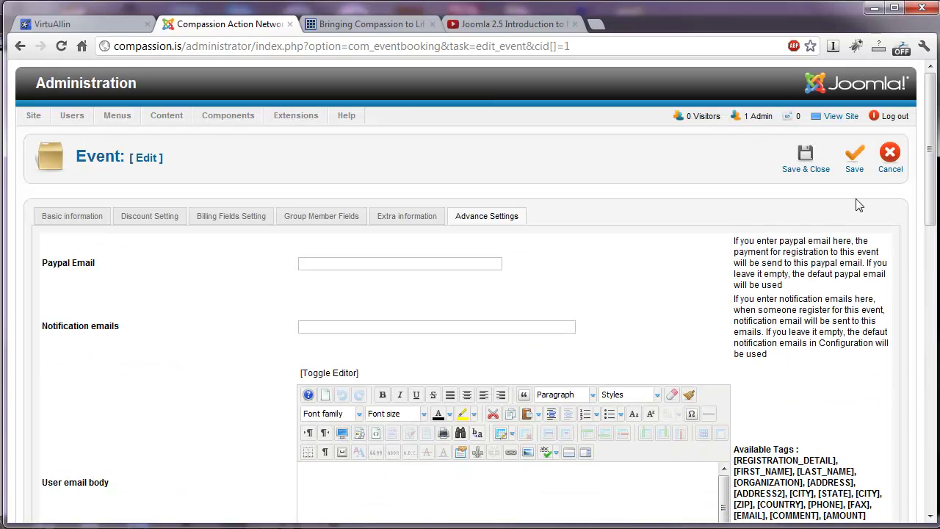
{"action": "left_click", "coordinate": [890, 158]}
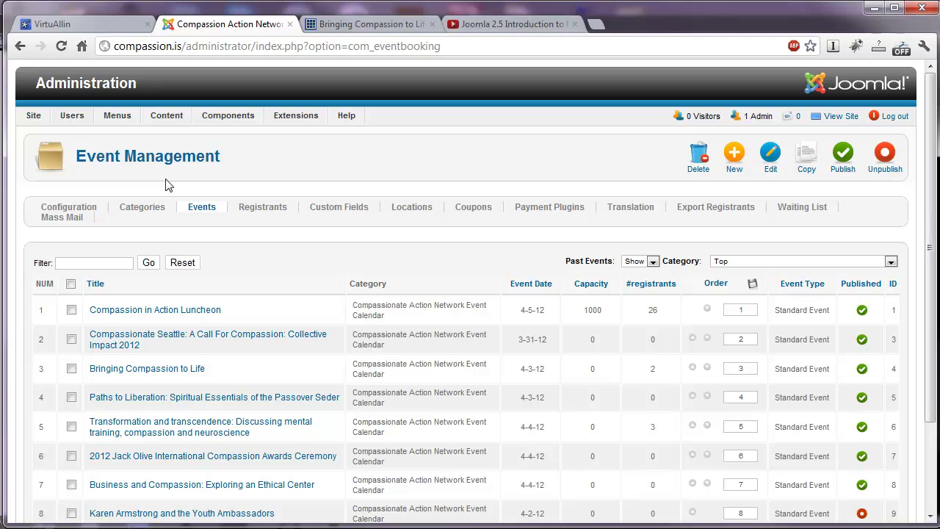
Open Configuration, leave Integration at No integration, and scroll through the General settings
{"action": "left_click", "coordinate": [66, 210]}
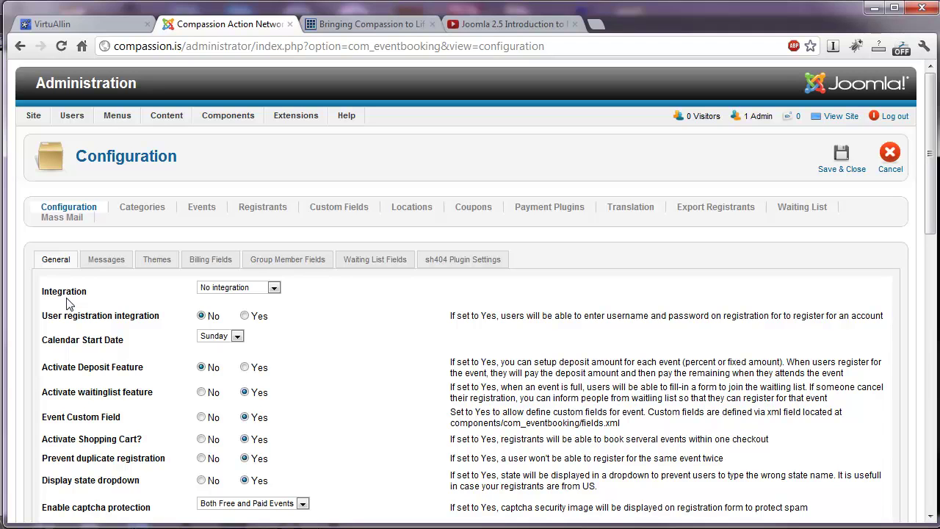
{"action": "left_click", "coordinate": [273, 288]}
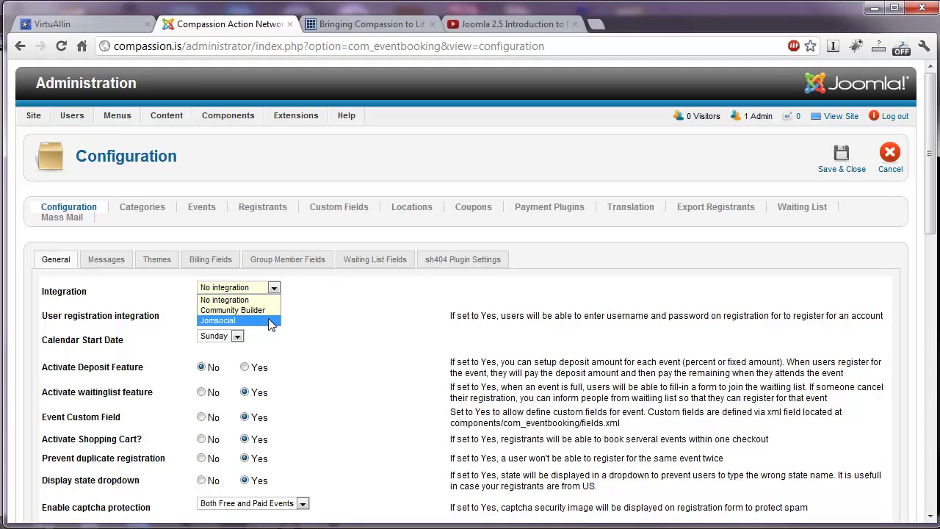
{"action": "left_click", "coordinate": [306, 316]}
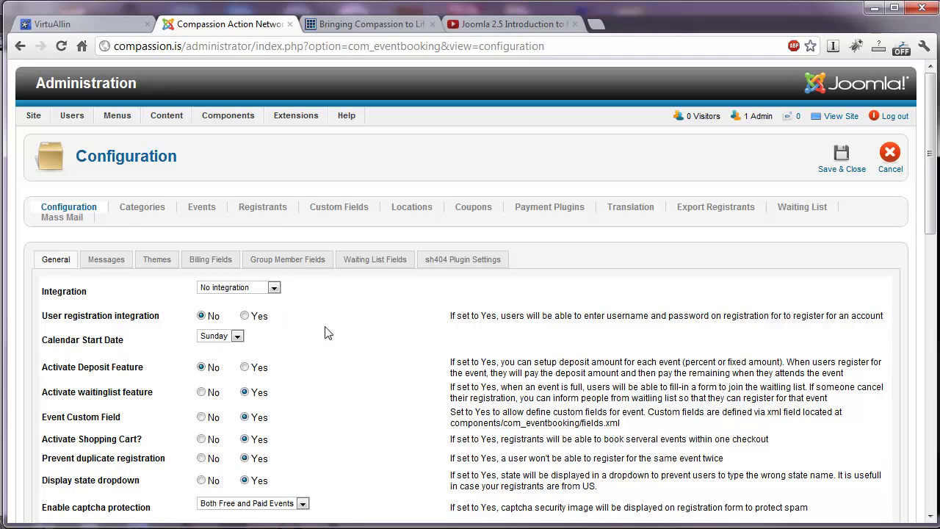
{"action": "scroll", "coordinate": [328, 332], "scroll_direction": "down", "scroll_amount": 3}
{"action": "scroll", "coordinate": [328, 332], "scroll_direction": "down", "scroll_amount": 3}
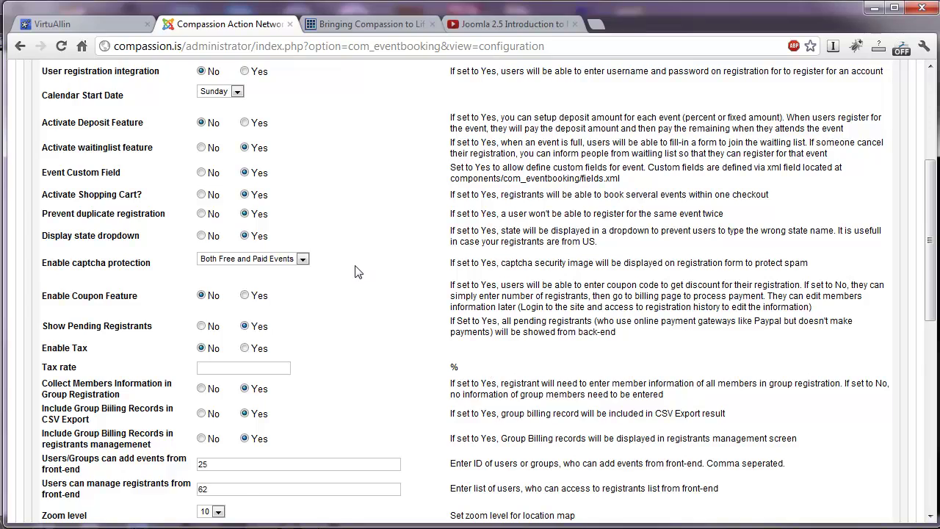
{"action": "scroll", "coordinate": [357, 272], "scroll_direction": "down", "scroll_amount": 6}
{"action": "scroll", "coordinate": [357, 270], "scroll_direction": "down", "scroll_amount": 3}
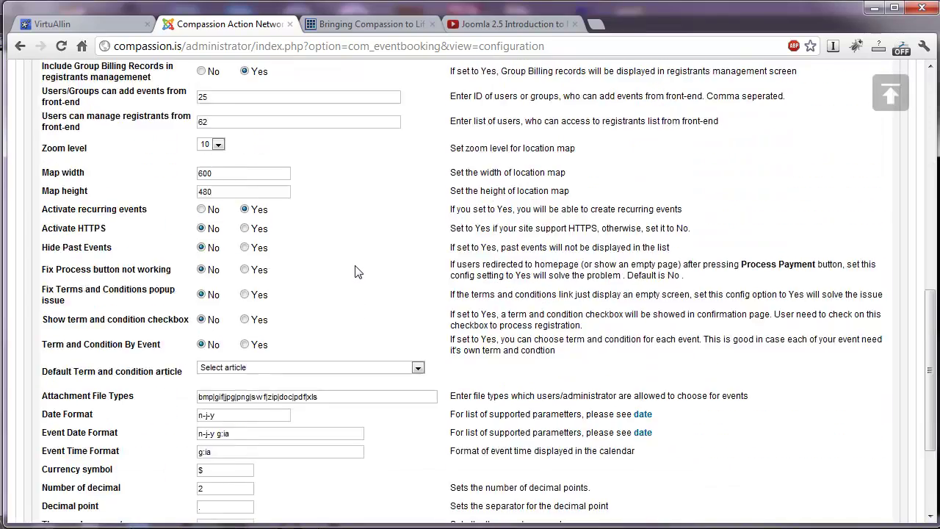
{"action": "scroll", "coordinate": [357, 270], "scroll_direction": "up", "scroll_amount": 12}
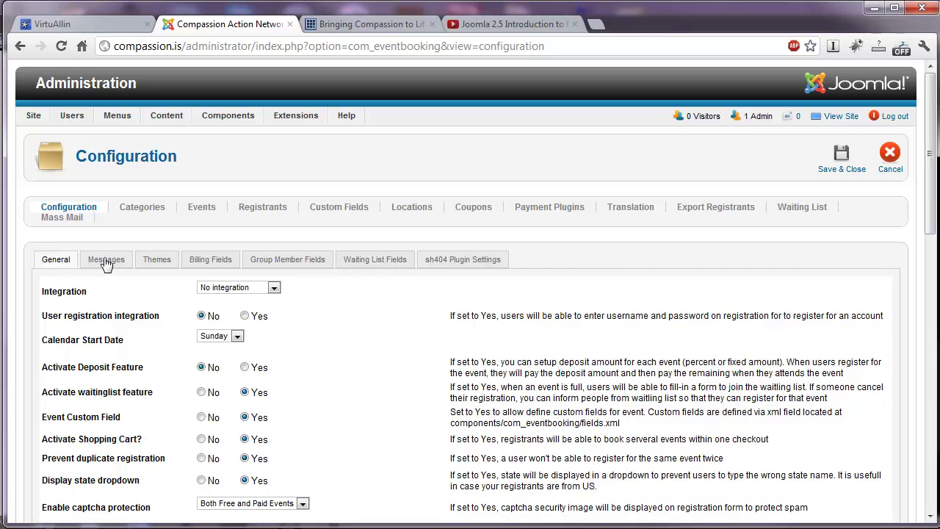
View the Messages, Themes, Billing Fields and Waiting List Fields settings, then the Registrants list
{"action": "left_click", "coordinate": [106, 261]}
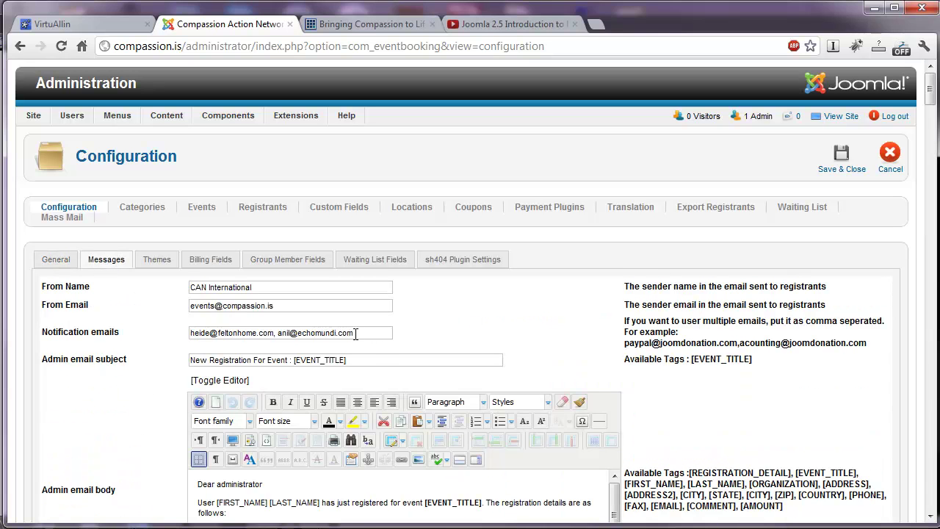
{"action": "left_click", "coordinate": [157, 259]}
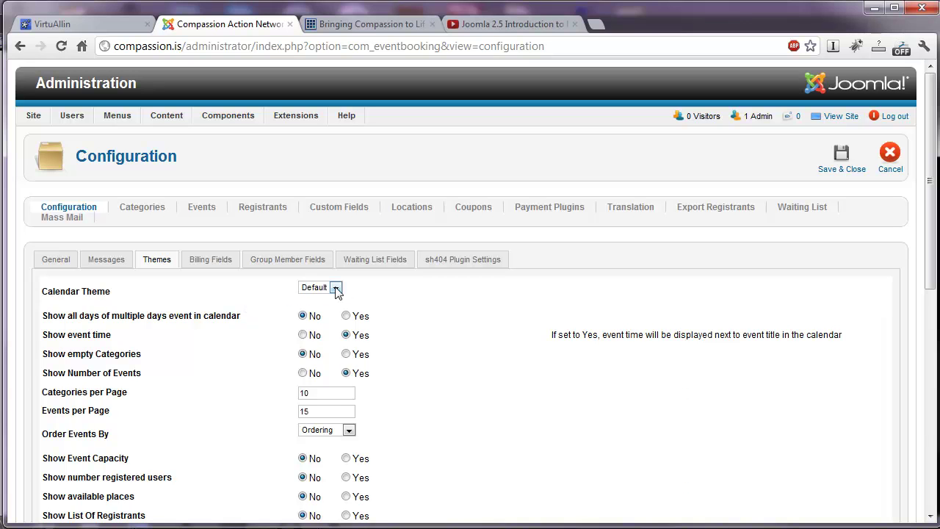
{"action": "left_click", "coordinate": [219, 261]}
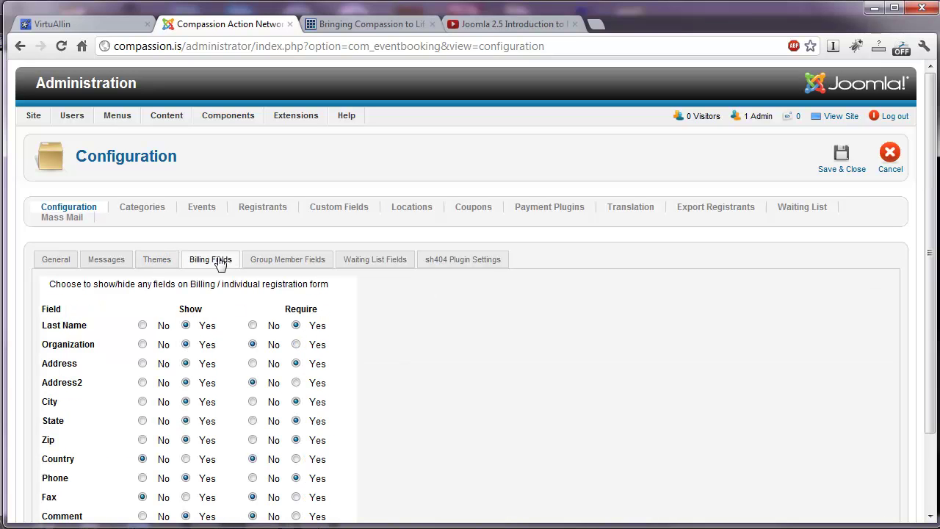
{"action": "left_click", "coordinate": [370, 263]}
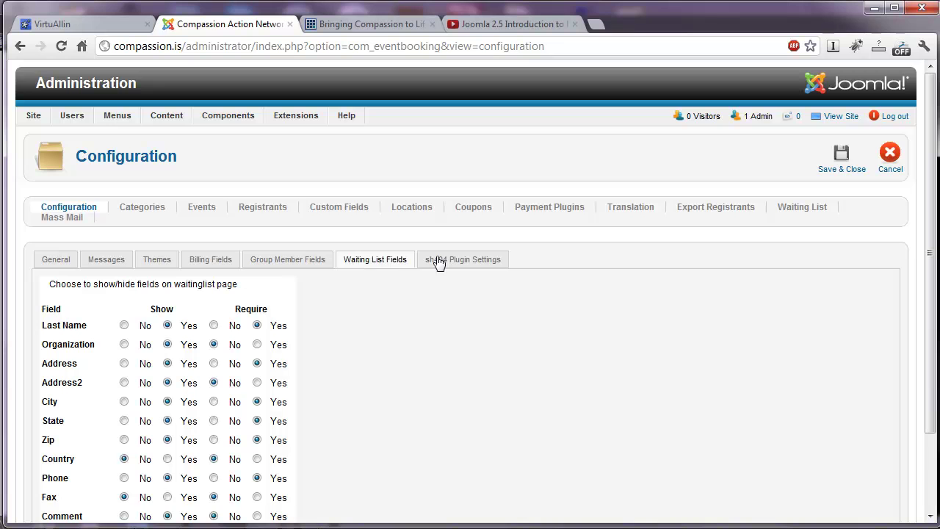
{"action": "left_click", "coordinate": [261, 208]}
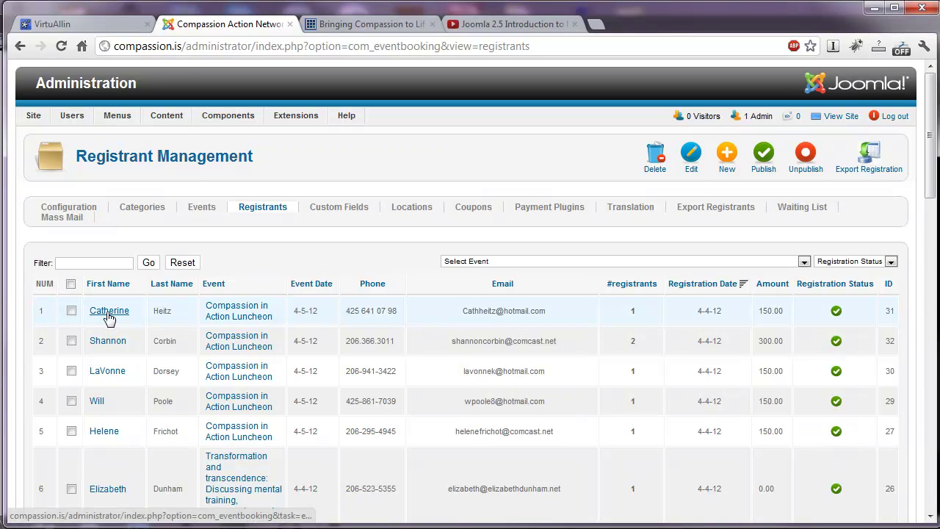
Go to Custom Fields to see the five published fields, including eb_menu and eb_volunteer
{"action": "left_click", "coordinate": [335, 210]}
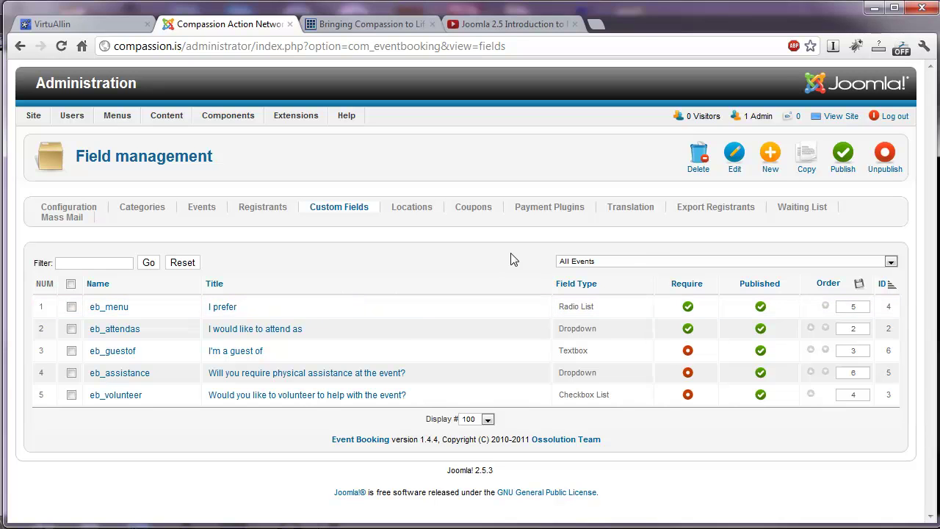
Begin a new custom field set to All Events and look over the Field Type options without choosing one
{"action": "left_click", "coordinate": [770, 156]}
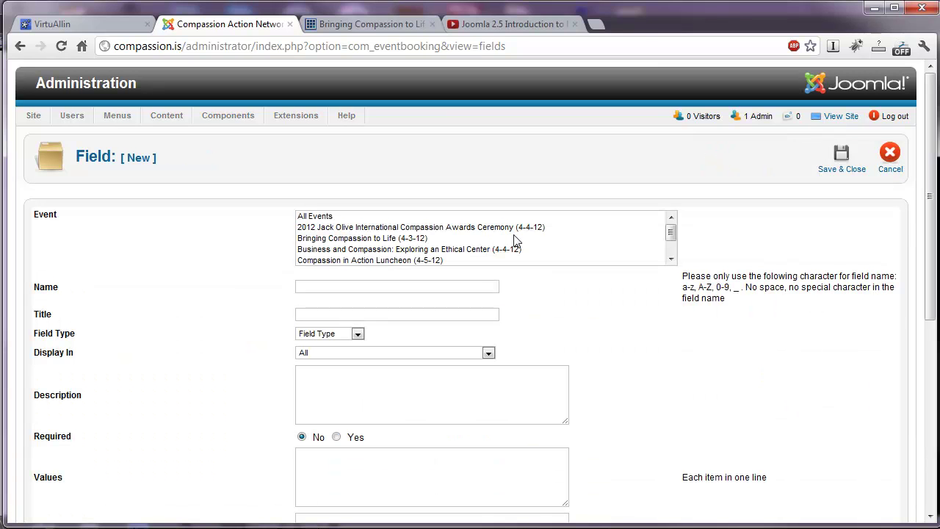
{"action": "left_click", "coordinate": [434, 218]}
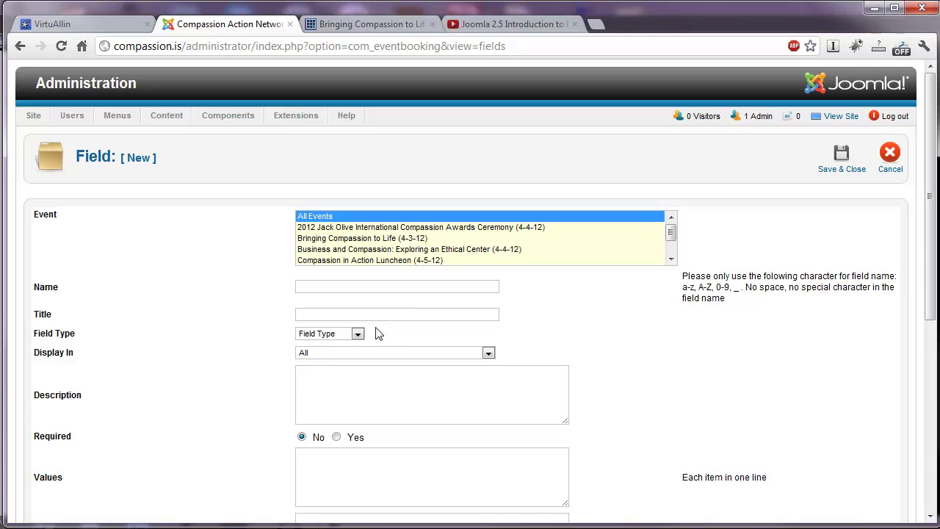
{"action": "left_click", "coordinate": [358, 334]}
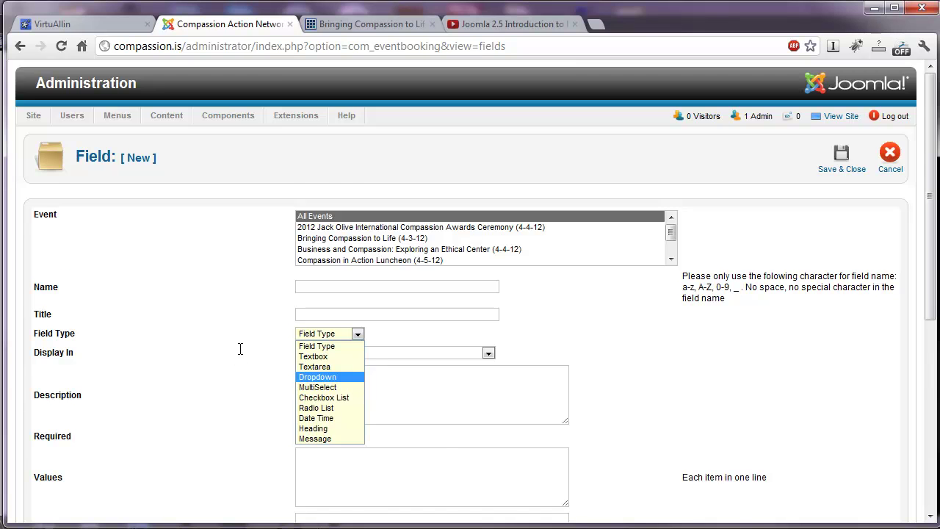
{"action": "scroll", "coordinate": [250, 346], "scroll_direction": "down", "scroll_amount": 5}
{"action": "scroll", "coordinate": [257, 346], "scroll_direction": "up", "scroll_amount": 5}
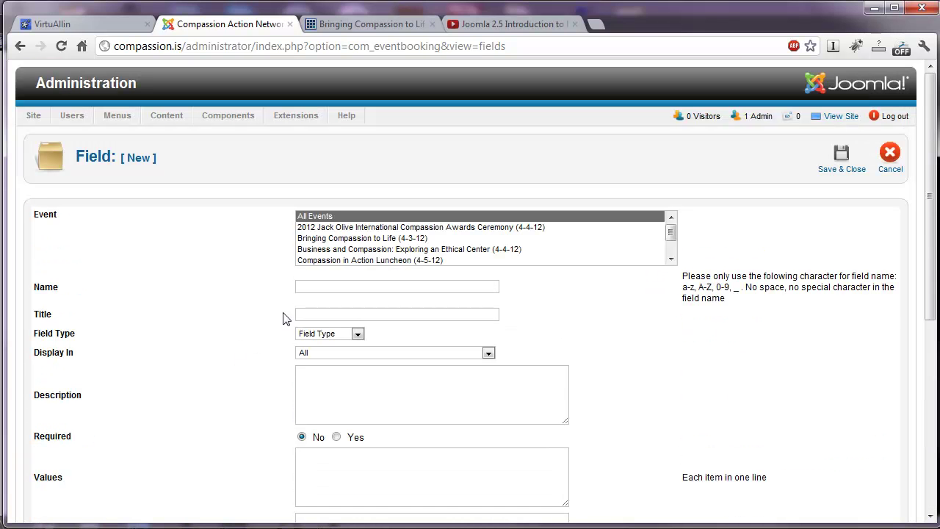
Cancel the unsaved field, export registrants to registrants_list.csv, and go back to Events
{"action": "left_click", "coordinate": [890, 155]}
{"action": "left_click", "coordinate": [548, 209]}
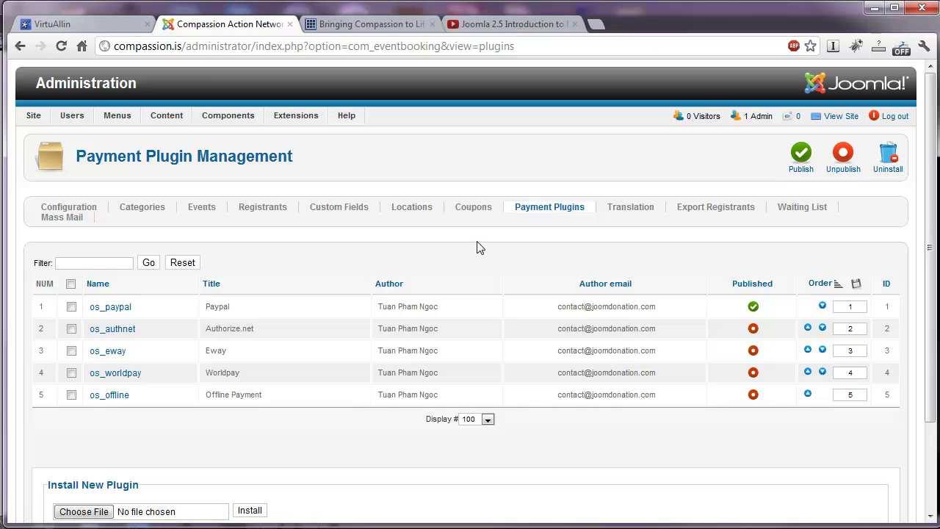
{"action": "left_click", "coordinate": [703, 210]}
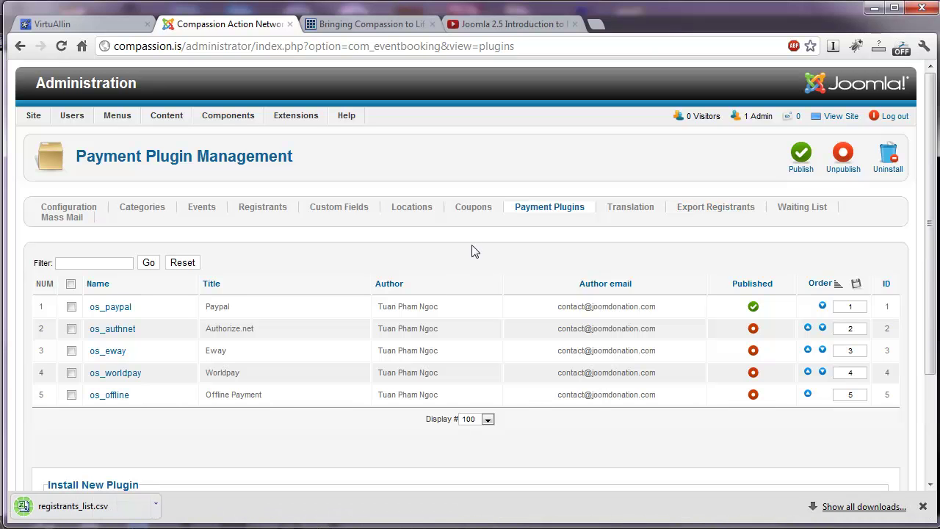
{"action": "left_click", "coordinate": [203, 209]}
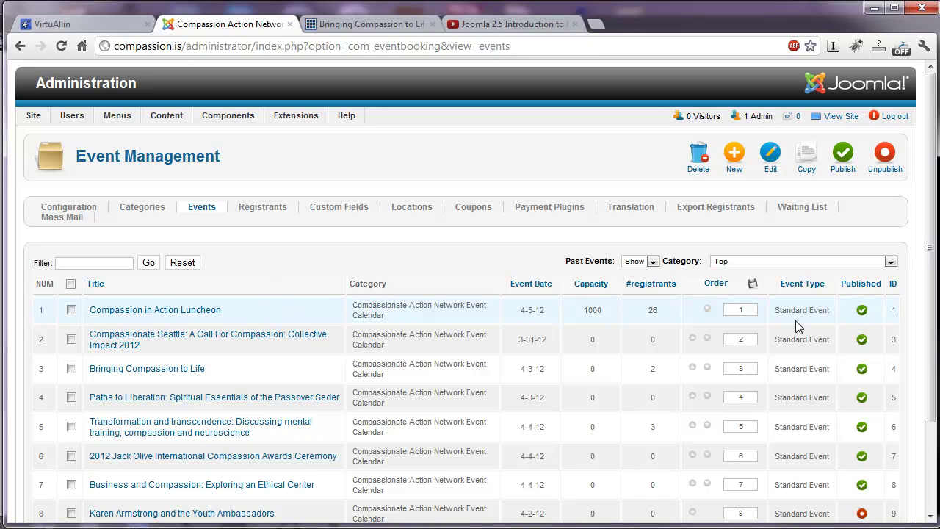
{"action": "left_click", "coordinate": [373, 25]}
{"action": "mouse_move", "coordinate": [630, 199]}
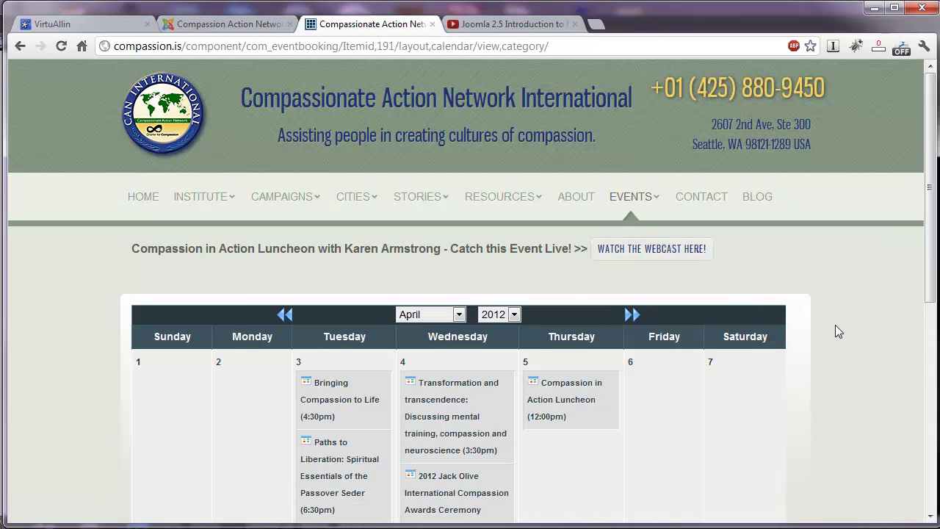
{"action": "scroll", "coordinate": [835, 325], "scroll_direction": "down", "scroll_amount": 3}
{"action": "left_click", "coordinate": [633, 193]}
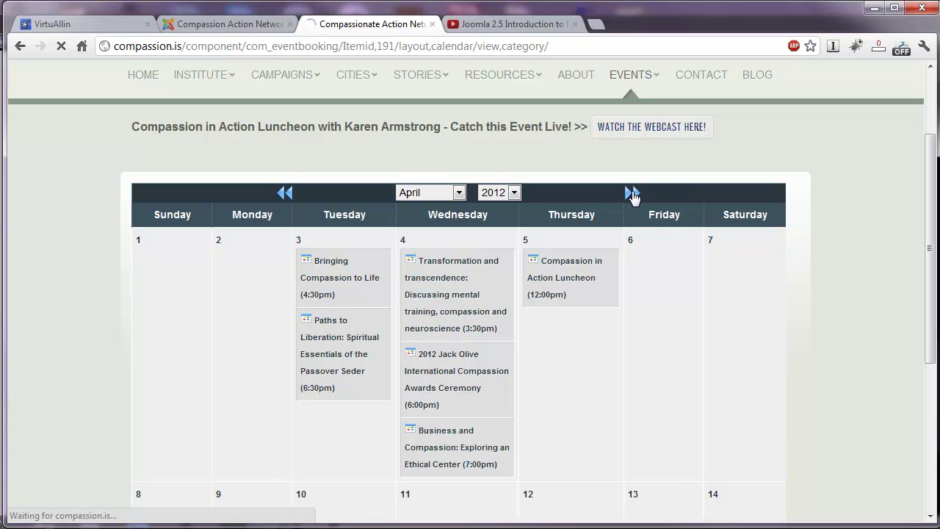
{"action": "scroll", "coordinate": [831, 330], "scroll_direction": "down", "scroll_amount": 3}
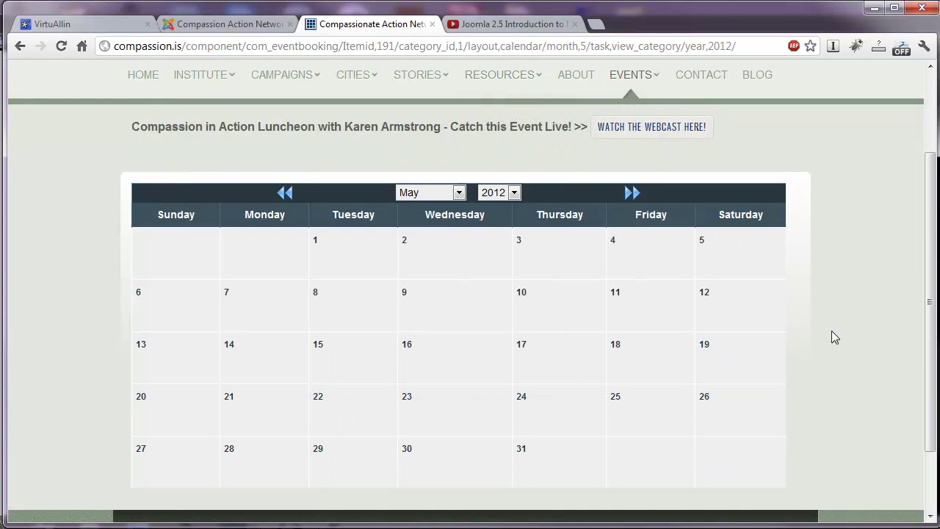
{"action": "scroll", "coordinate": [832, 331], "scroll_direction": "up", "scroll_amount": 3}
{"action": "left_click", "coordinate": [278, 314]}
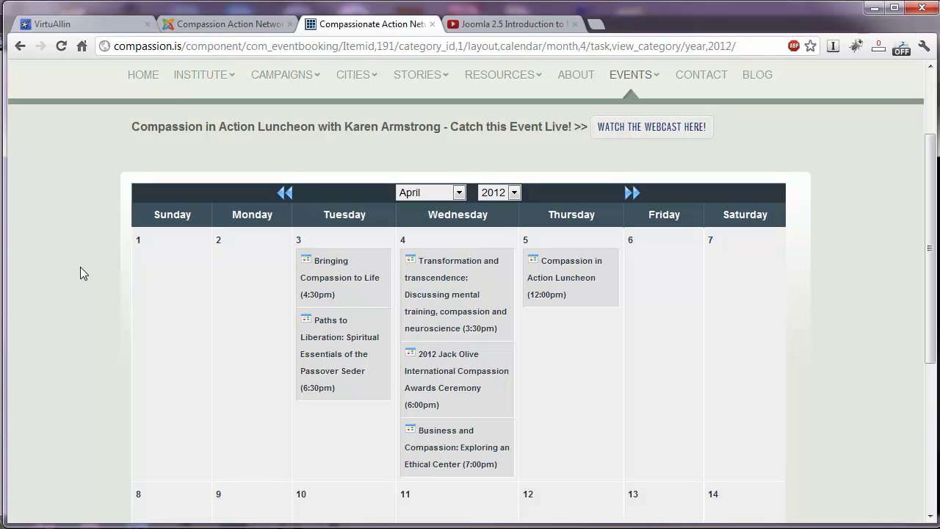
{"action": "key", "text": "ctrl+shift+Tab"}
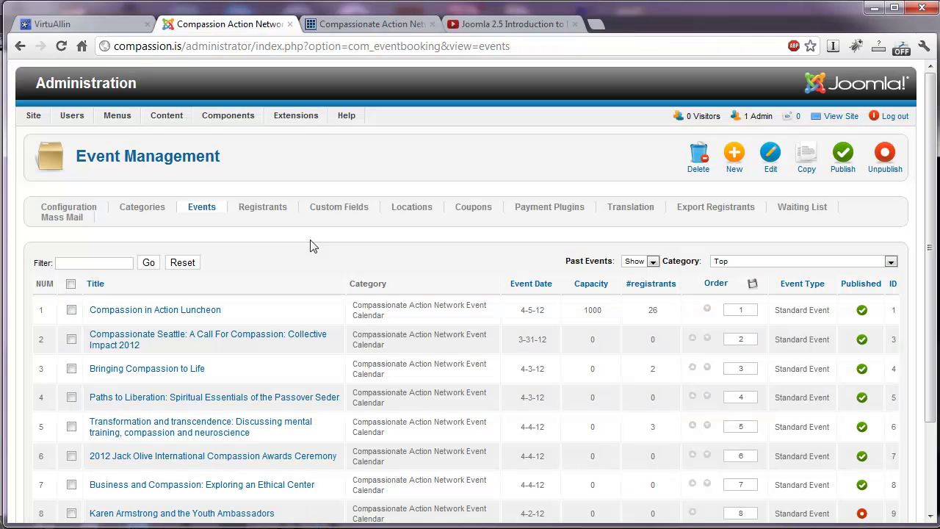